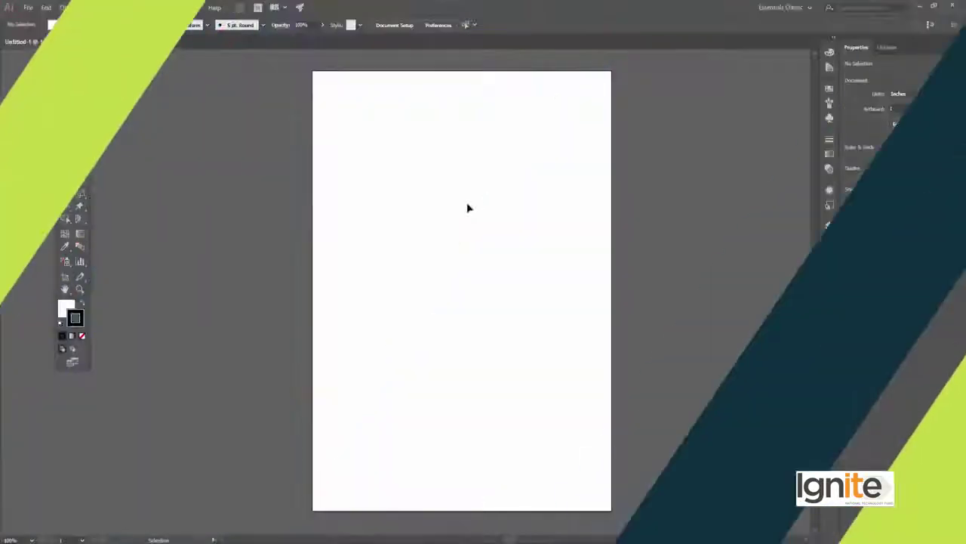
Step: Shift the blank artboard view slightly and move the tool palette nearer the artboard
{"action": "left_click_drag", "start_coordinate": [474, 192], "coordinate": [464, 191]}
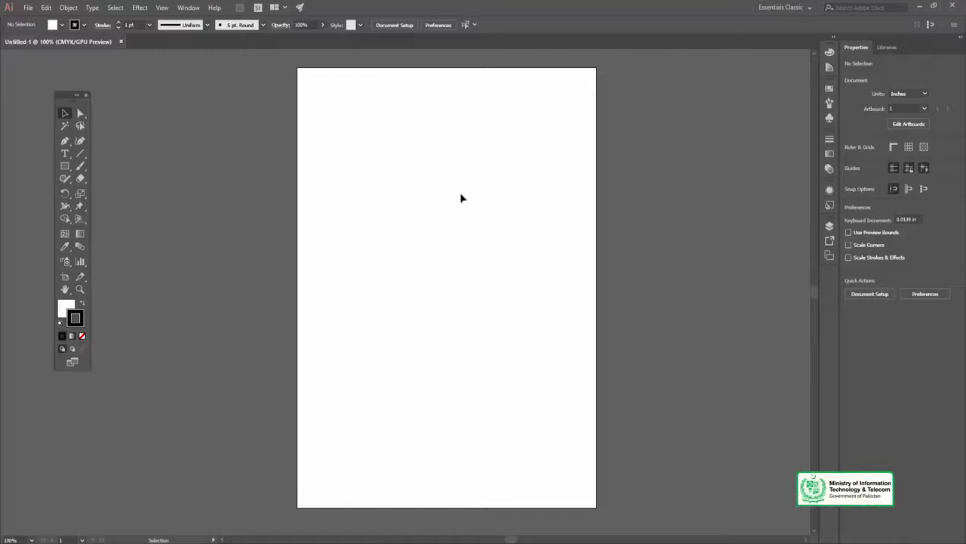
{"action": "left_click_drag", "start_coordinate": [450, 157], "coordinate": [446, 157]}
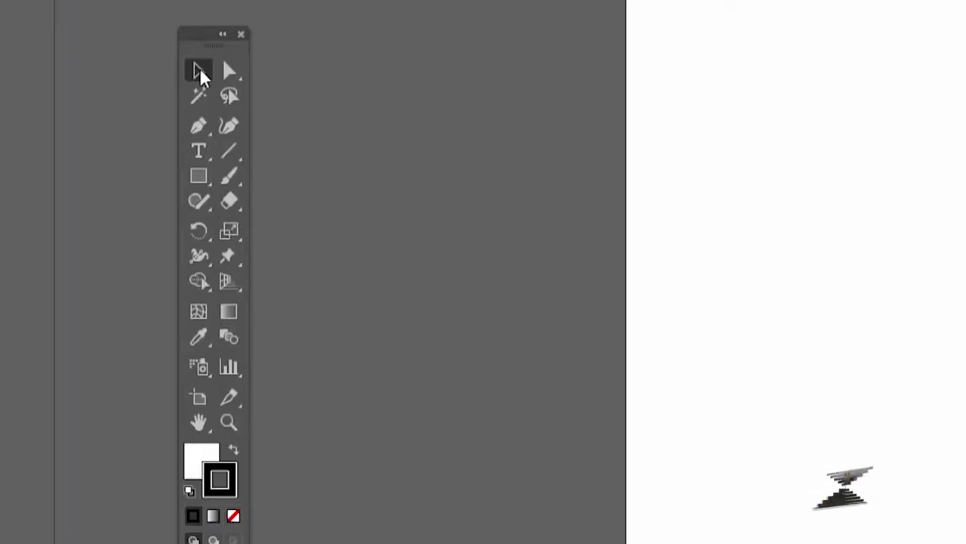
{"action": "left_click_drag", "start_coordinate": [205, 36], "coordinate": [262, 33]}
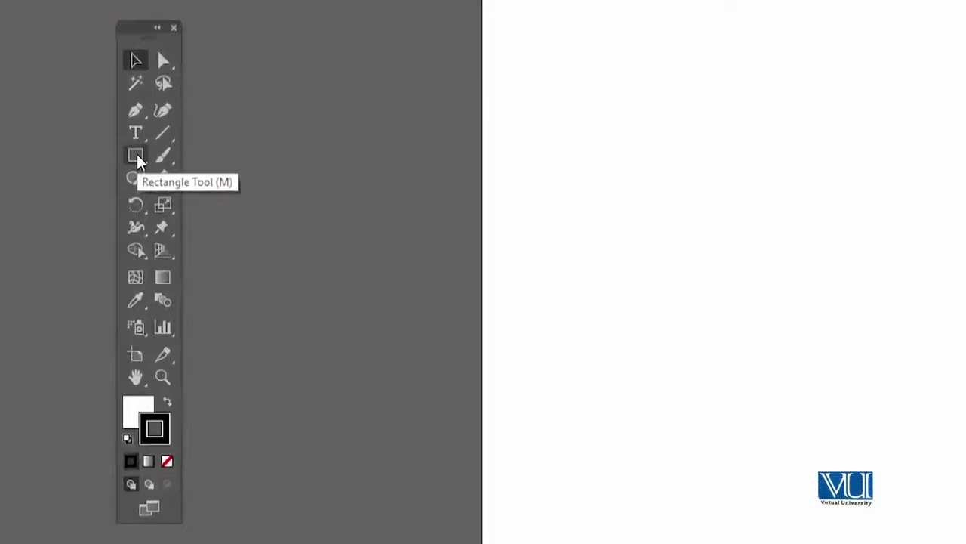
Step: Draw a black-outlined, white-filled square with the Rectangle Tool, then deselect it
{"action": "left_click", "coordinate": [136, 157]}
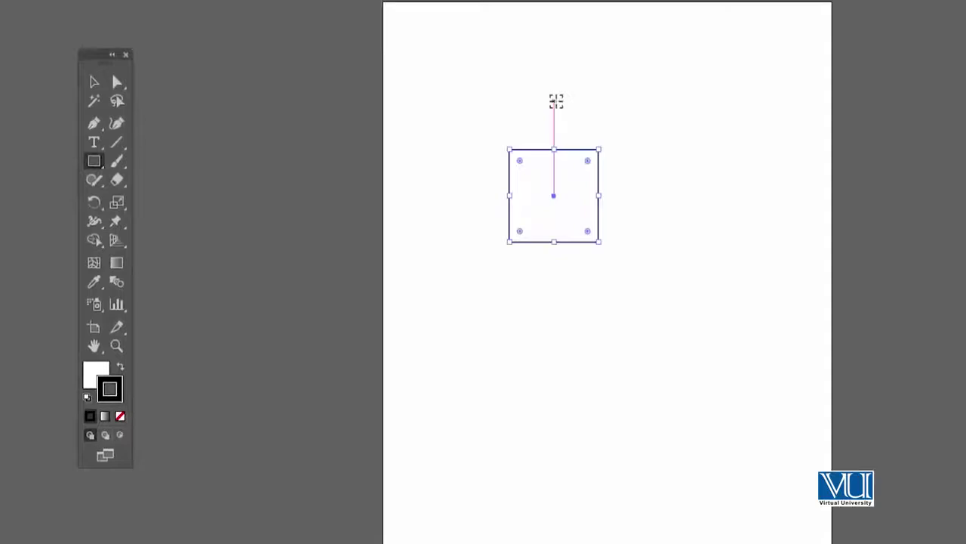
{"action": "key", "text": "v"}
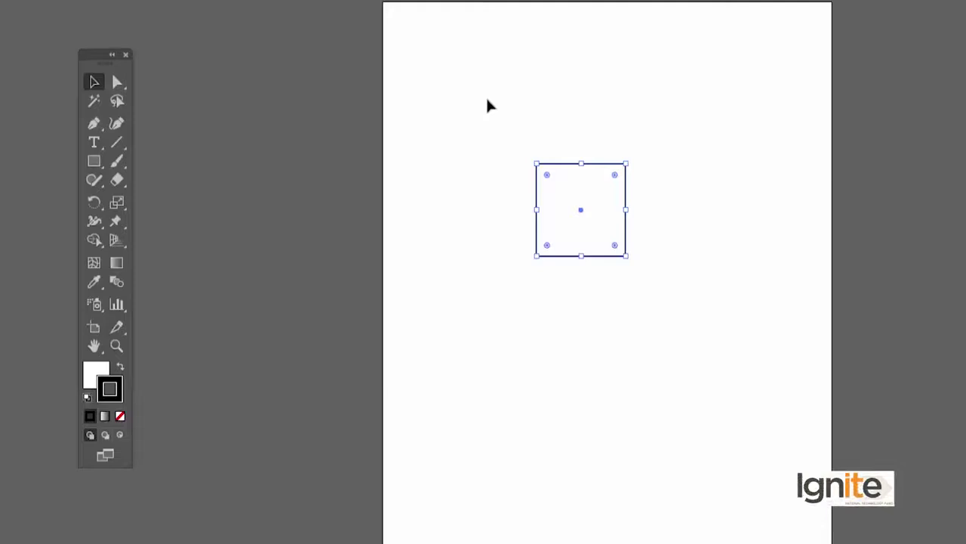
{"action": "left_click", "coordinate": [566, 124]}
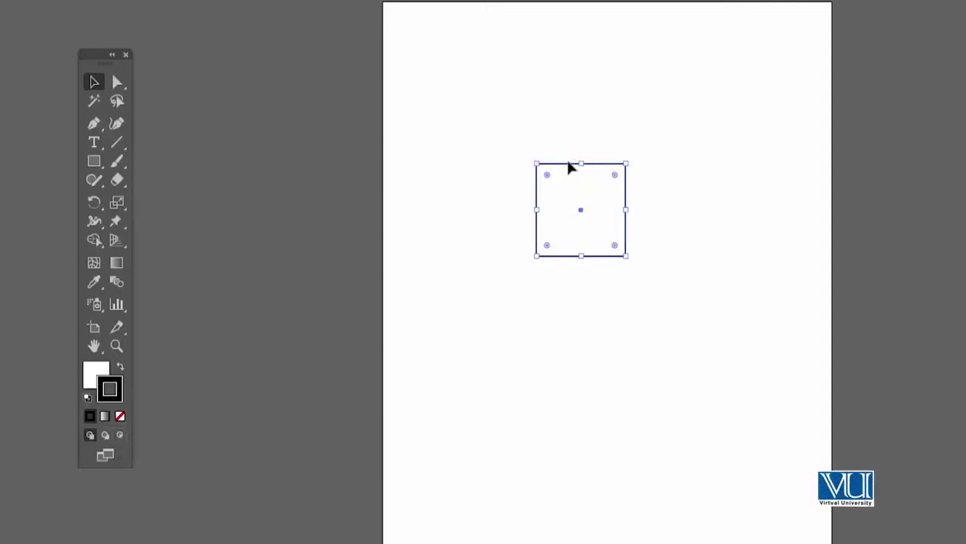
{"action": "left_click", "coordinate": [532, 113]}
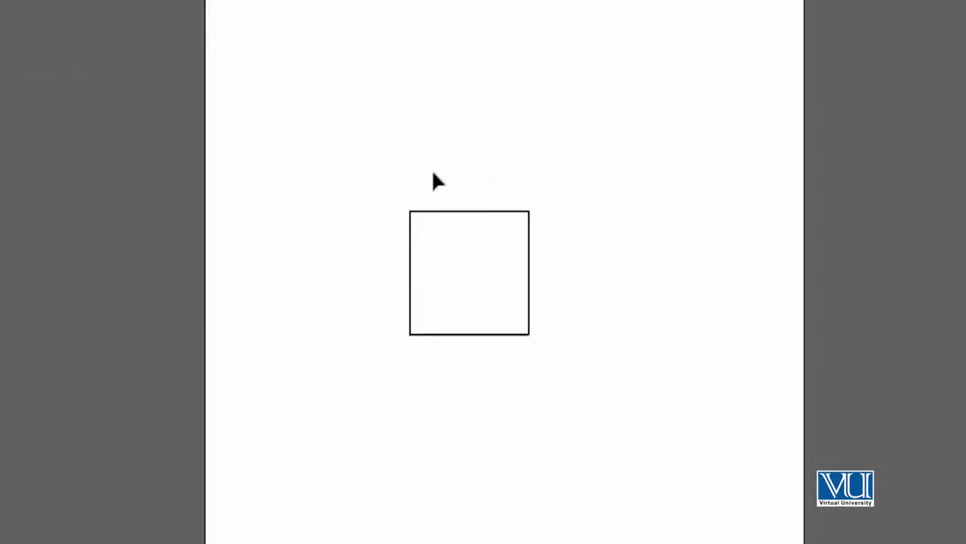
Step: Drag the square about 1.5 in right and 0.5 in up on the artboard
{"action": "left_click", "coordinate": [446, 224]}
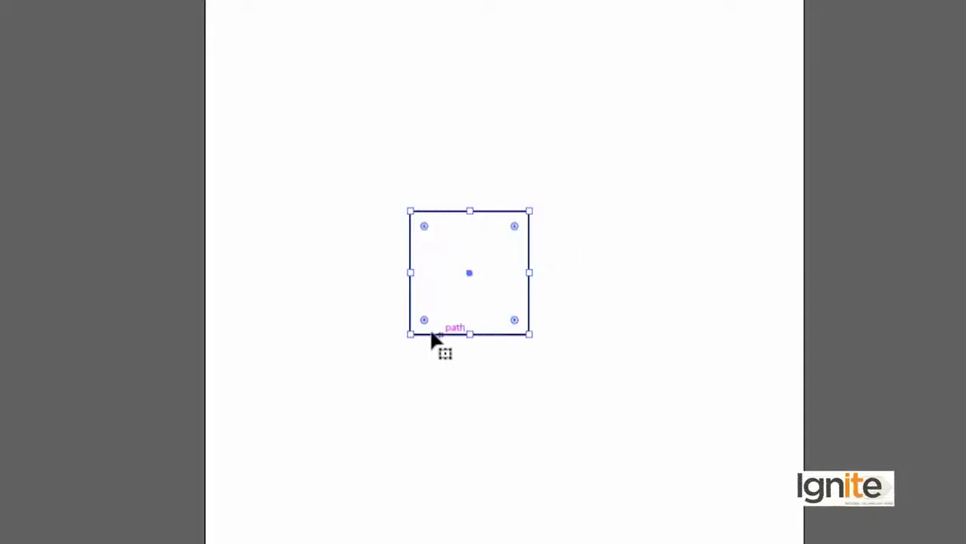
{"action": "left_click_drag", "start_coordinate": [456, 213], "coordinate": [596, 176]}
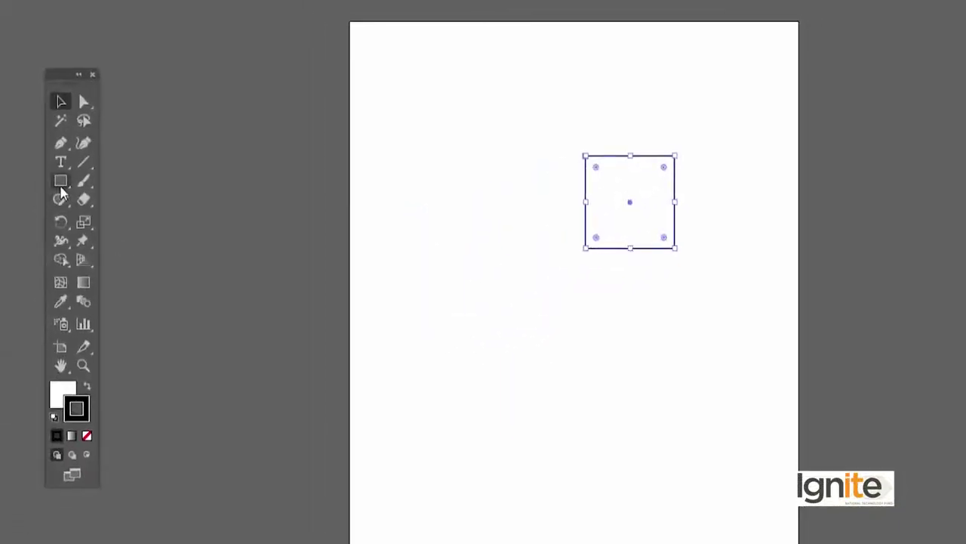
{"action": "left_click_drag", "start_coordinate": [61, 184], "coordinate": [98, 218]}
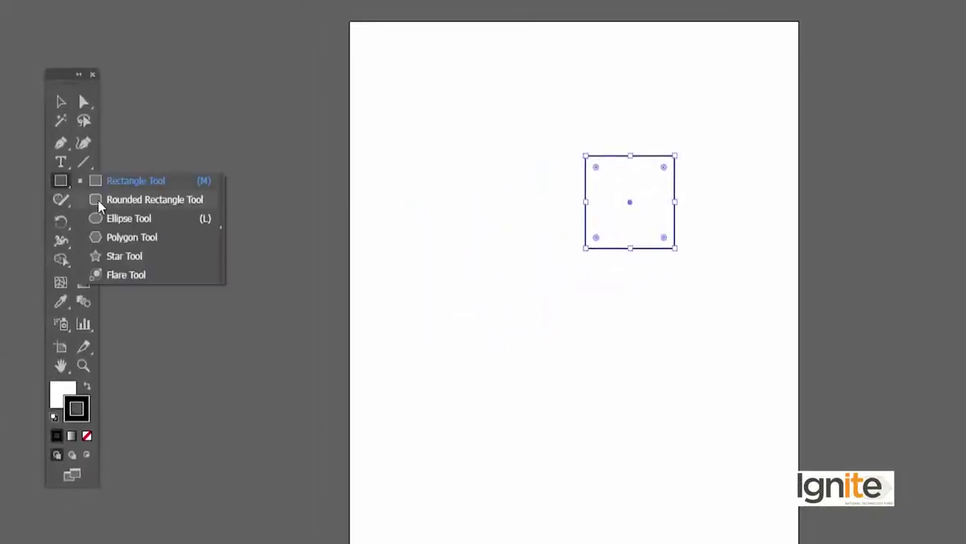
Step: Draw a black-outlined circle below-left of the square, zoom in, and select the circle
{"action": "left_click_drag", "start_coordinate": [490, 323], "coordinate": [520, 368]}
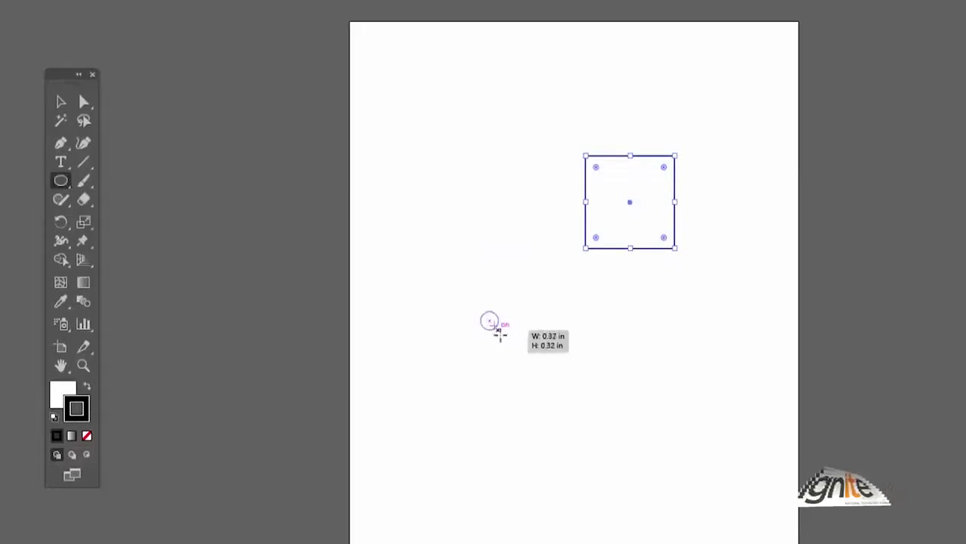
{"action": "key", "text": "v"}
{"action": "left_click", "coordinate": [487, 249]}
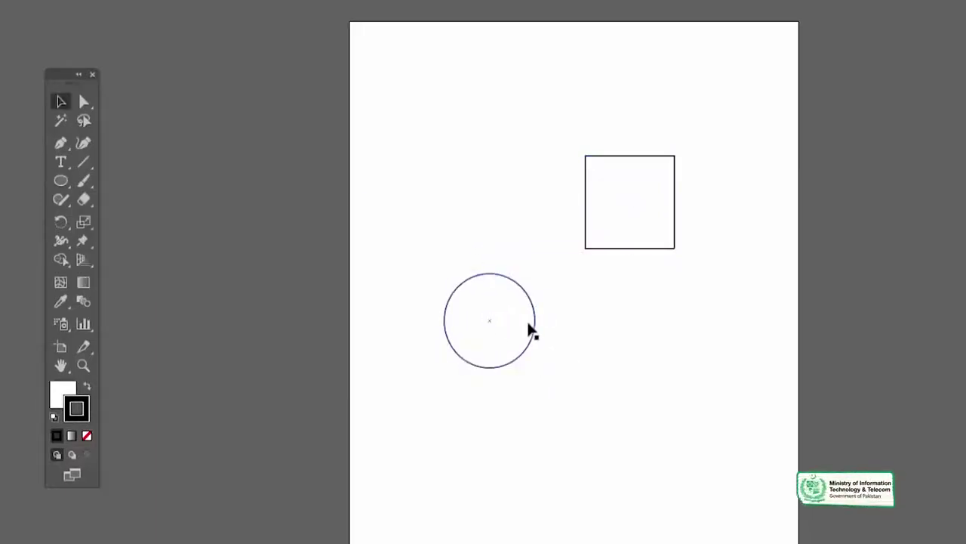
{"action": "left_click", "coordinate": [564, 332]}
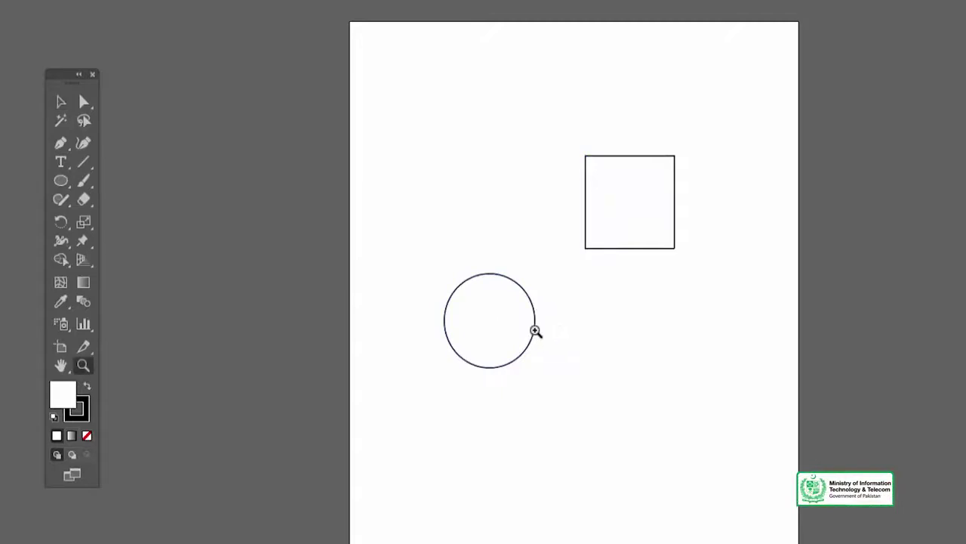
{"action": "left_click", "coordinate": [535, 331]}
{"action": "key", "text": "v"}
{"action": "left_click", "coordinate": [500, 300]}
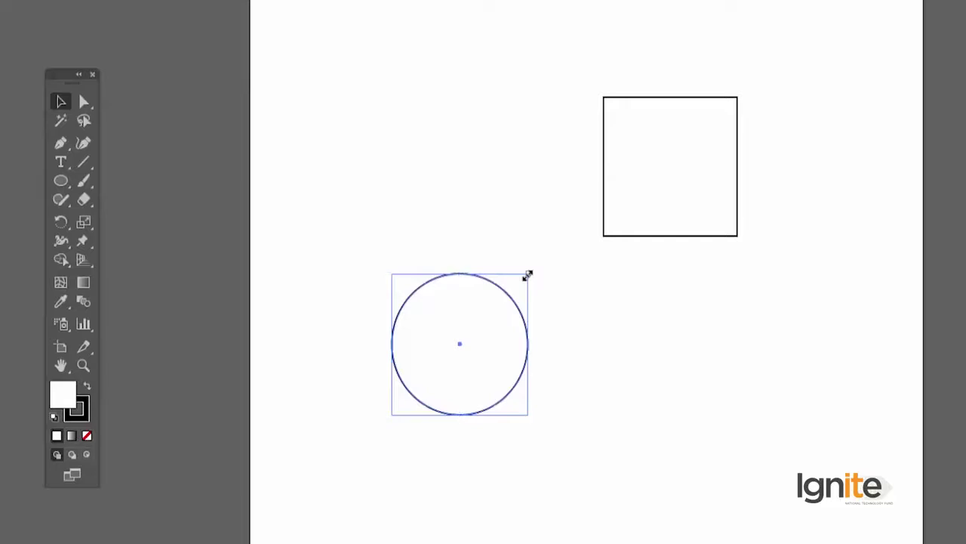
Step: Try circle sizes of about 2.11 in and 1.49 in while repositioning the square and circle
{"action": "left_click_drag", "start_coordinate": [527, 276], "coordinate": [609, 193]}
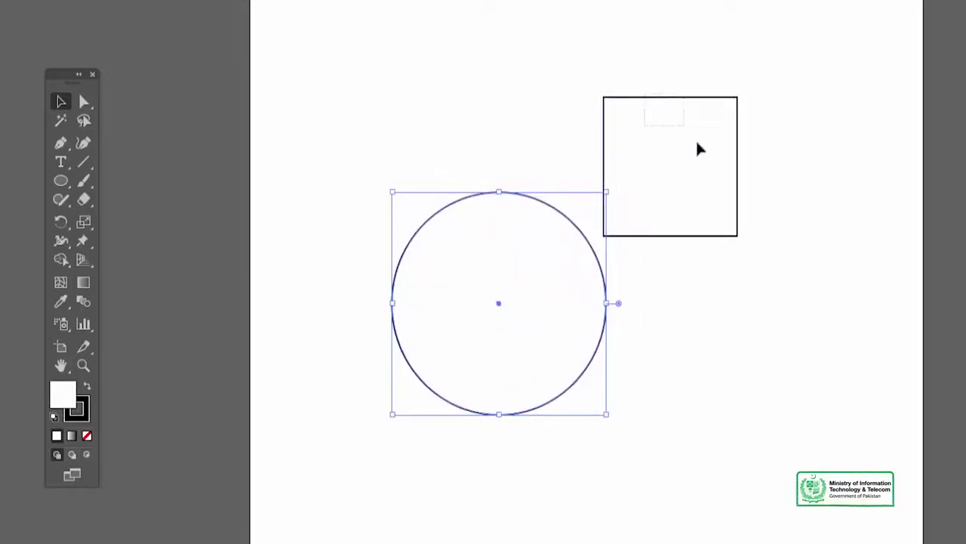
{"action": "mouse_move", "coordinate": [687, 100]}
{"action": "left_mouse_down"}
{"action": "mouse_move", "coordinate": [770, 279]}
{"action": "mouse_move", "coordinate": [886, 202]}
{"action": "left_mouse_up"}
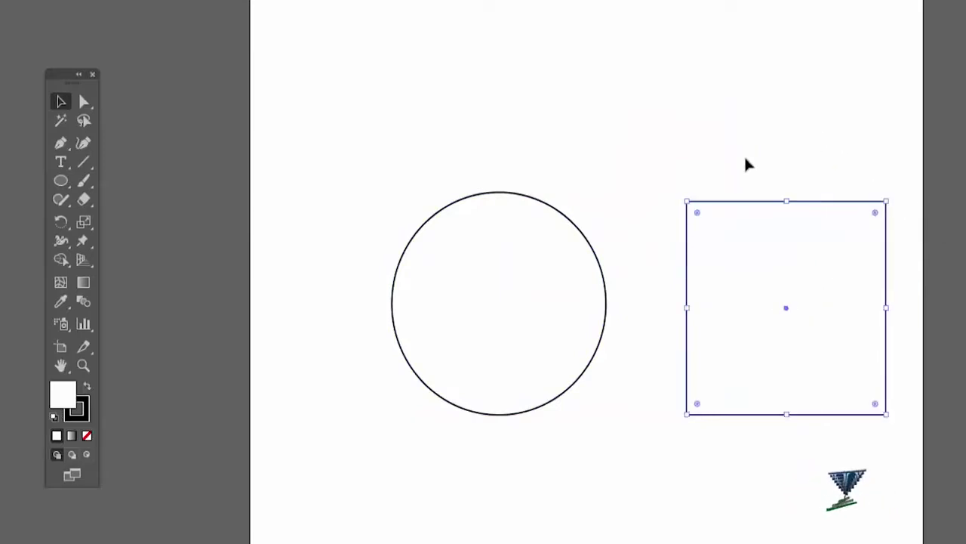
{"action": "left_click", "coordinate": [546, 209]}
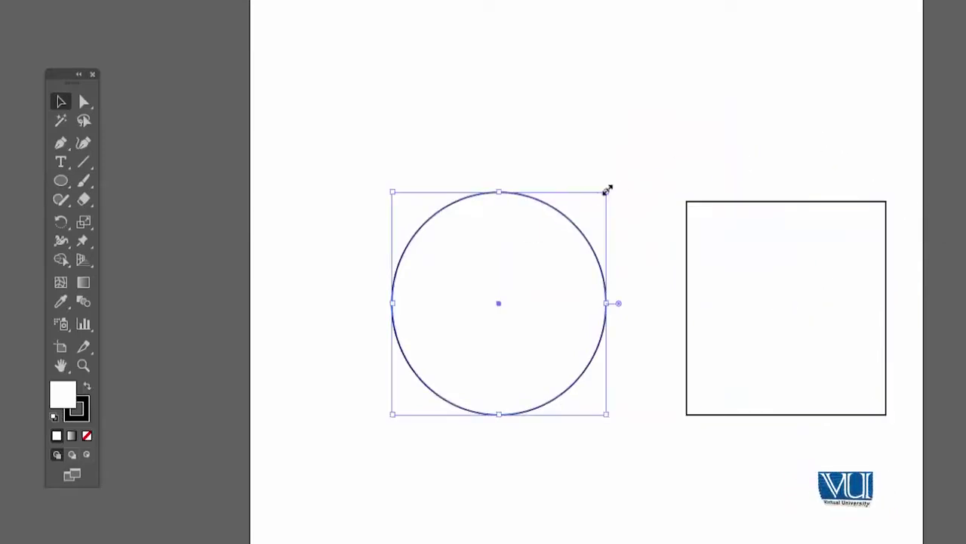
{"action": "left_click_drag", "start_coordinate": [607, 190], "coordinate": [514, 282]}
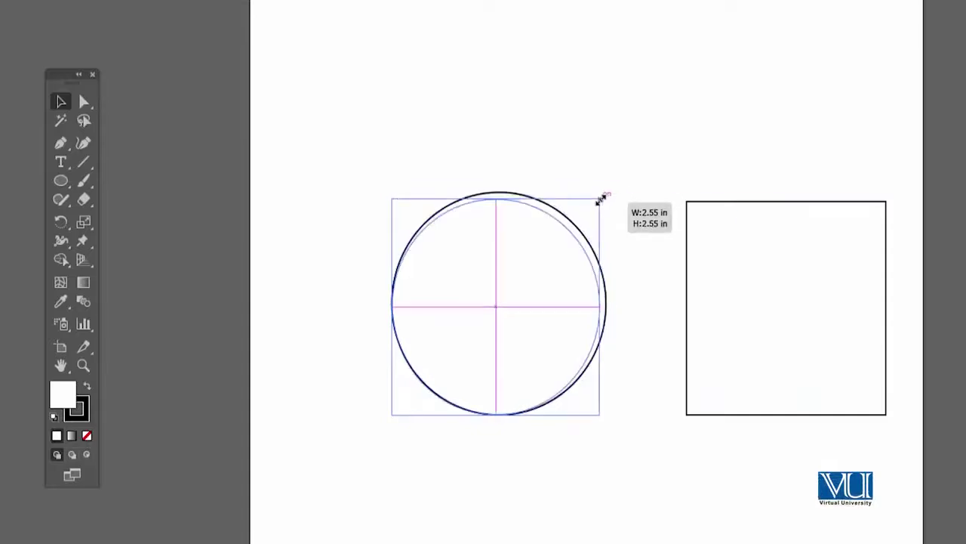
{"action": "left_click", "coordinate": [445, 236]}
{"action": "left_click_drag", "start_coordinate": [453, 289], "coordinate": [442, 255]}
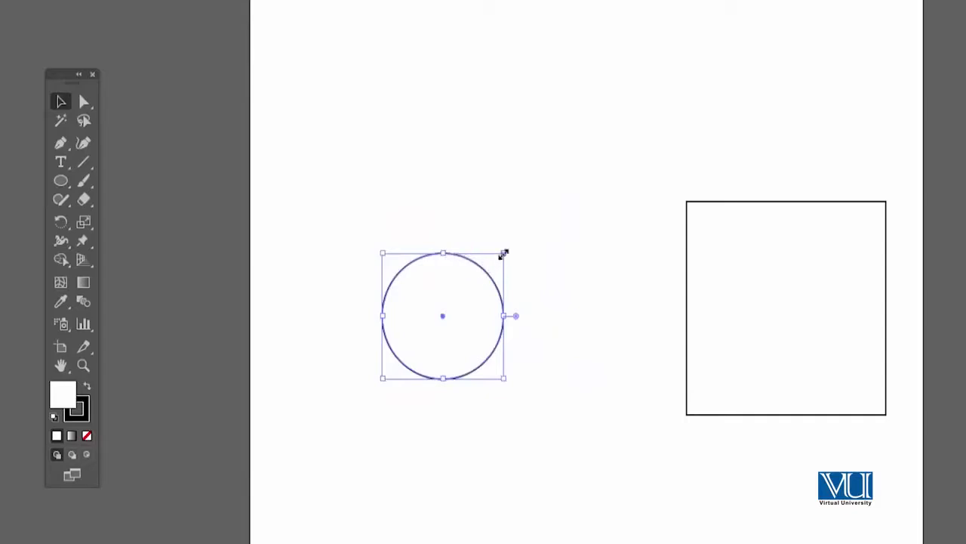
{"action": "mouse_move", "coordinate": [504, 253]}
{"action": "left_mouse_down"}
{"action": "mouse_move", "coordinate": [699, 76]}
{"action": "mouse_move", "coordinate": [609, 86]}
{"action": "mouse_move", "coordinate": [476, 65]}
{"action": "mouse_move", "coordinate": [621, 35]}
{"action": "mouse_move", "coordinate": [610, 65]}
{"action": "mouse_move", "coordinate": [502, 99]}
{"action": "mouse_move", "coordinate": [454, 90]}
{"action": "mouse_move", "coordinate": [533, 131]}
{"action": "mouse_move", "coordinate": [574, 336]}
{"action": "mouse_move", "coordinate": [574, 455]}
{"action": "mouse_move", "coordinate": [580, 311]}
{"action": "left_mouse_up"}
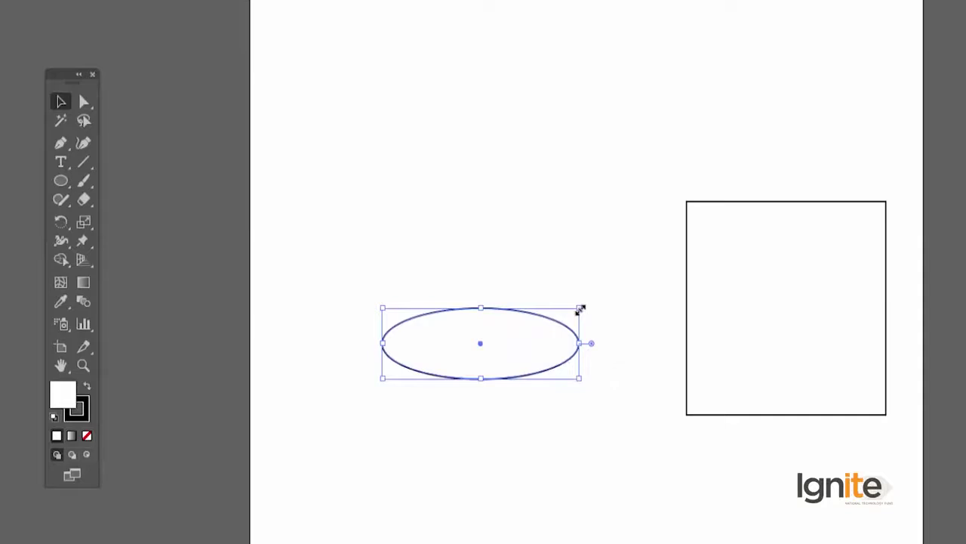
Step: Undo the accidental square flattening and circle stretching, restoring both shapes
{"action": "left_click", "coordinate": [687, 208]}
{"action": "left_click_drag", "start_coordinate": [689, 203], "coordinate": [688, 350]}
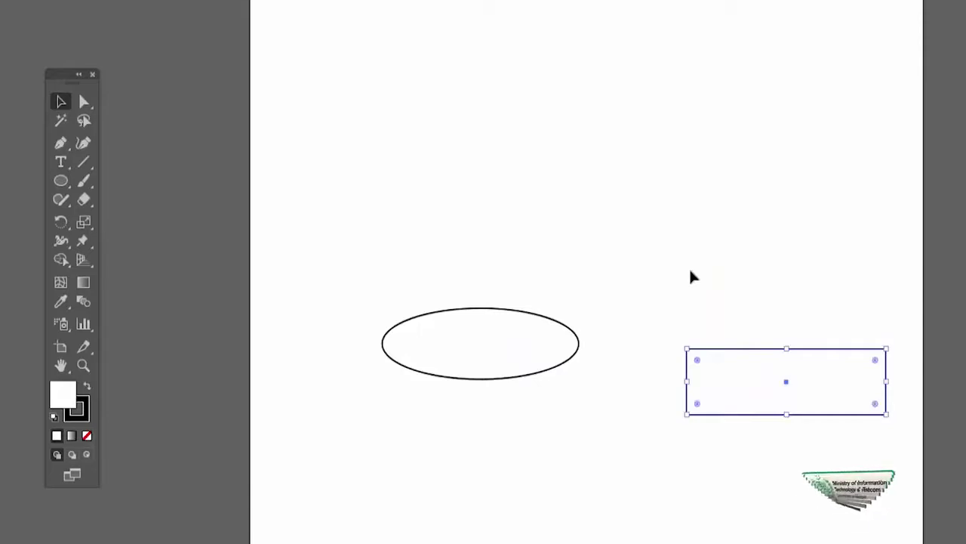
{"action": "key", "text": "ctrl+z"}
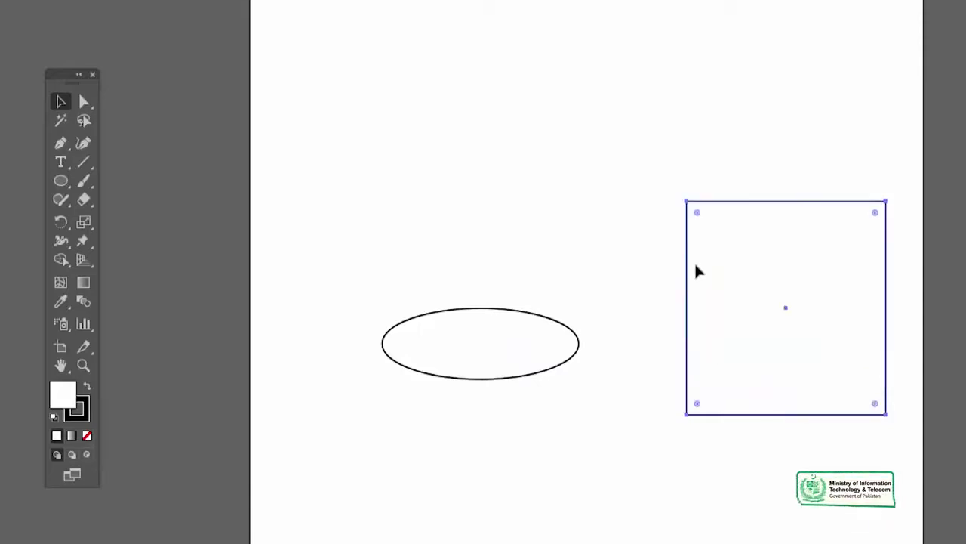
{"action": "key", "text": "ctrl+z"}
{"action": "left_click", "coordinate": [466, 188]}
{"action": "left_click", "coordinate": [453, 261]}
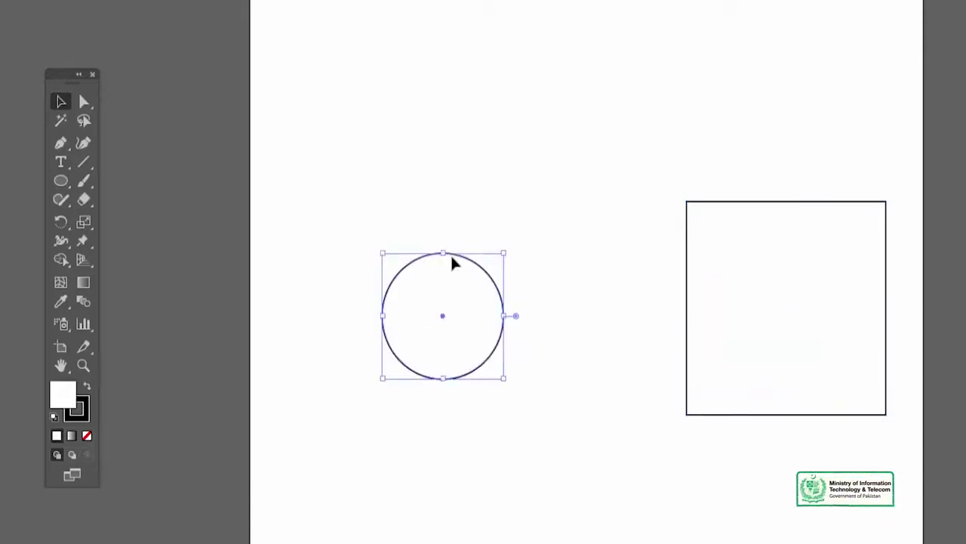
{"action": "left_click", "coordinate": [688, 202]}
{"action": "mouse_move", "coordinate": [687, 202]}
{"action": "left_mouse_down"}
{"action": "mouse_move", "coordinate": [710, 376]}
{"action": "mouse_move", "coordinate": [695, 335]}
{"action": "left_mouse_up"}
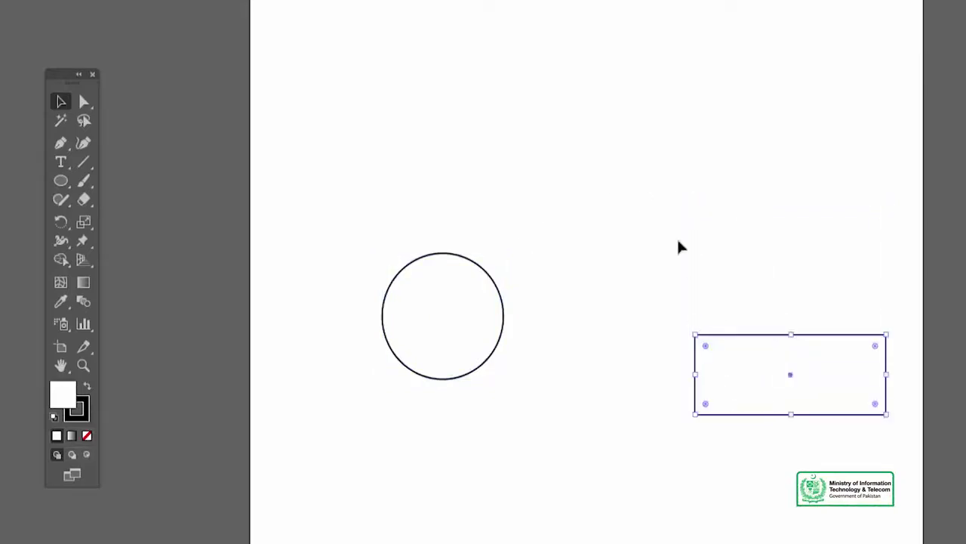
{"action": "key", "text": "ctrl+z"}
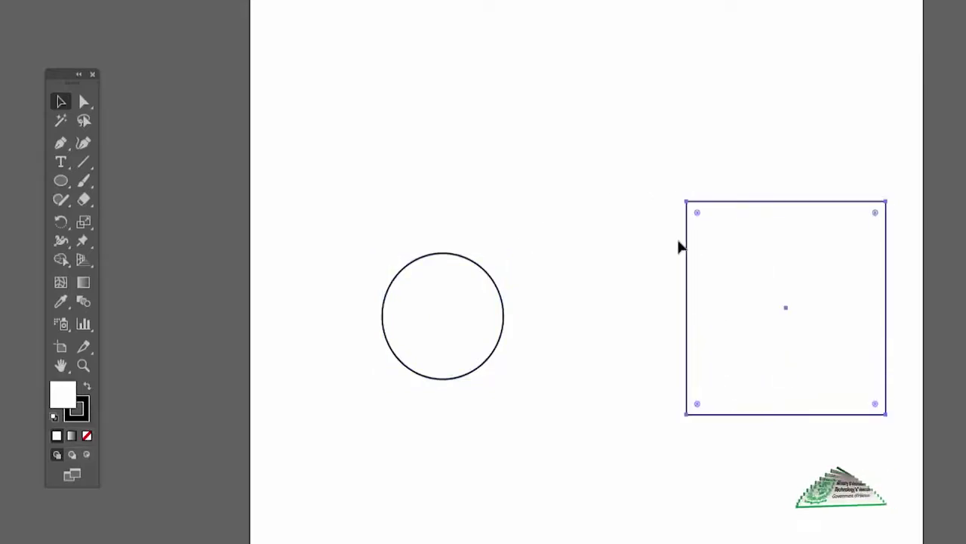
{"action": "key", "text": "ctrl+z"}
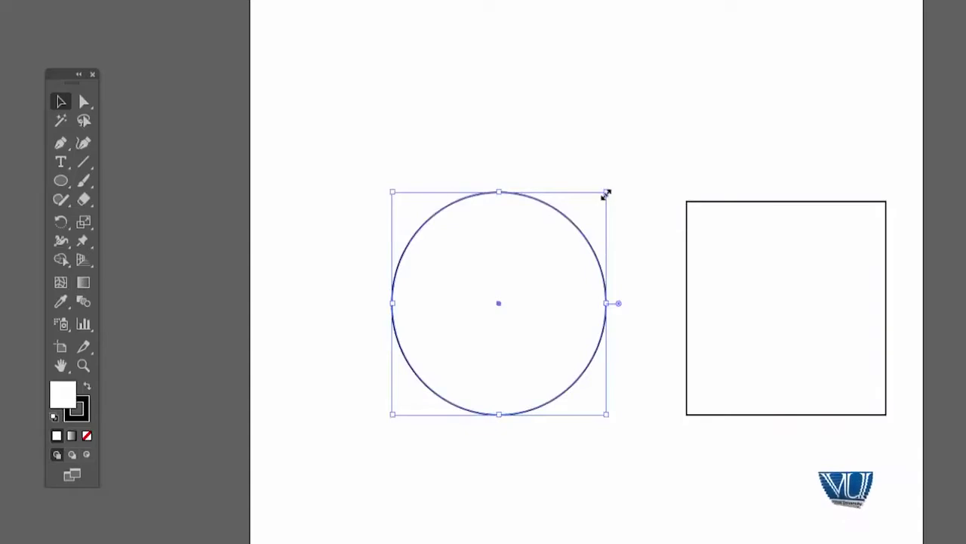
Step: Scale the circle evenly from its corner handle to about 1.15 in wide and tall
{"action": "mouse_move", "coordinate": [607, 192]}
{"action": "left_mouse_down"}
{"action": "mouse_move", "coordinate": [627, 158]}
{"action": "mouse_move", "coordinate": [532, 269]}
{"action": "left_mouse_up"}
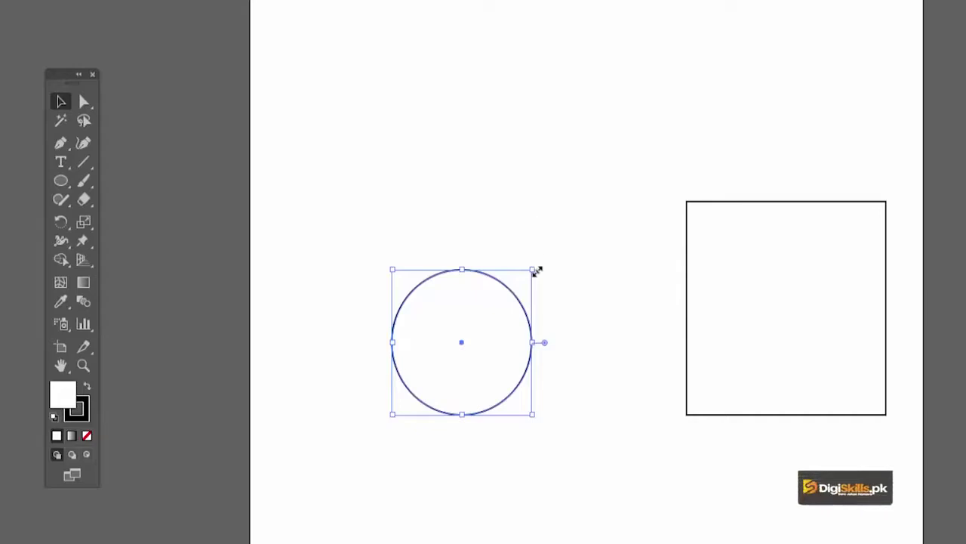
{"action": "mouse_move", "coordinate": [534, 270]}
{"action": "left_mouse_down"}
{"action": "mouse_move", "coordinate": [638, 170]}
{"action": "mouse_move", "coordinate": [538, 257]}
{"action": "mouse_move", "coordinate": [582, 222]}
{"action": "mouse_move", "coordinate": [558, 254]}
{"action": "left_mouse_up"}
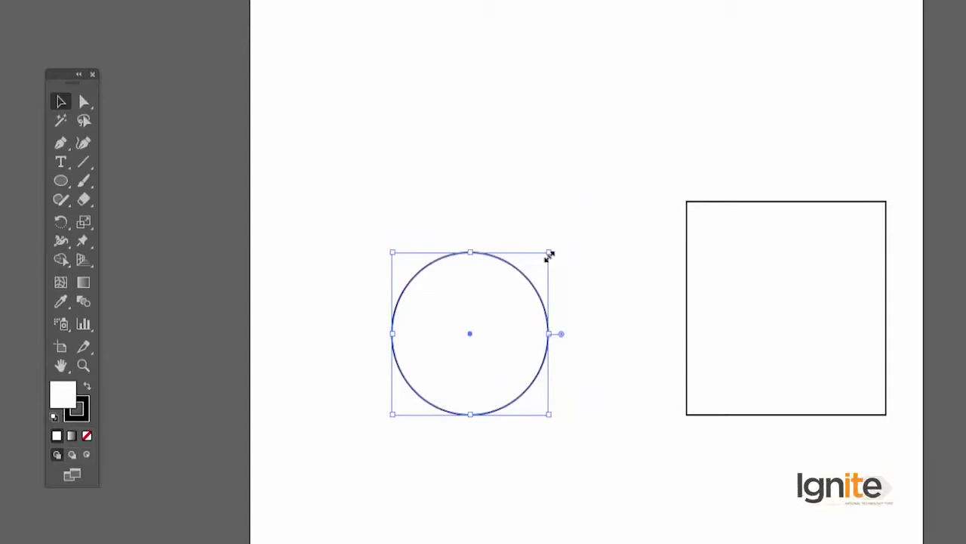
{"action": "mouse_move", "coordinate": [549, 256]}
{"action": "left_mouse_down"}
{"action": "mouse_move", "coordinate": [630, 155]}
{"action": "mouse_move", "coordinate": [521, 281]}
{"action": "left_mouse_up"}
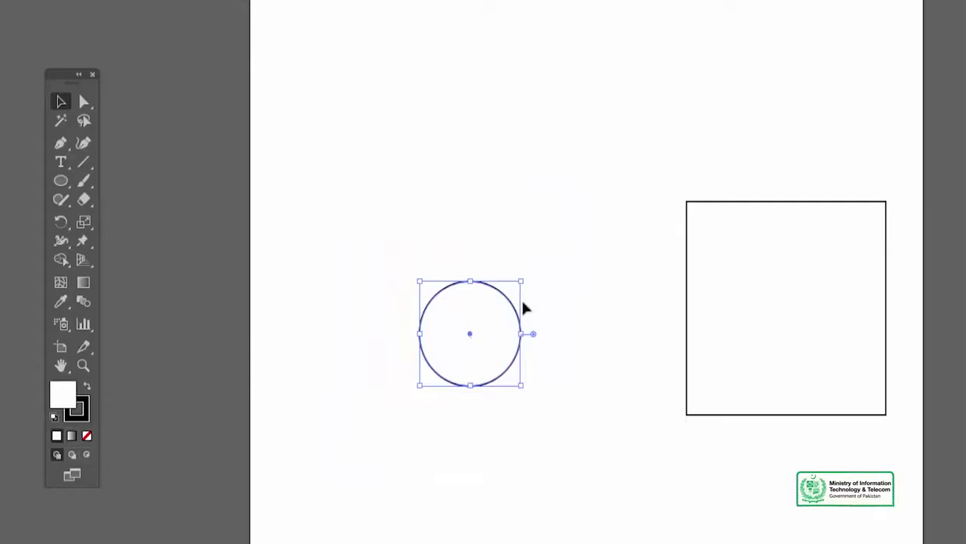
{"action": "mouse_move", "coordinate": [521, 281]}
{"action": "left_mouse_down"}
{"action": "mouse_move", "coordinate": [625, 143]}
{"action": "mouse_move", "coordinate": [569, 233]}
{"action": "mouse_move", "coordinate": [514, 289]}
{"action": "mouse_move", "coordinate": [544, 272]}
{"action": "mouse_move", "coordinate": [546, 257]}
{"action": "mouse_move", "coordinate": [518, 284]}
{"action": "left_mouse_up"}
Step: Scale the square down about its centre to roughly the circle's size
{"action": "left_click", "coordinate": [721, 215]}
{"action": "mouse_move", "coordinate": [687, 201]}
{"action": "left_mouse_down"}
{"action": "mouse_move", "coordinate": [725, 272]}
{"action": "mouse_move", "coordinate": [753, 274]}
{"action": "mouse_move", "coordinate": [692, 218]}
{"action": "mouse_move", "coordinate": [762, 274]}
{"action": "mouse_move", "coordinate": [709, 277]}
{"action": "mouse_move", "coordinate": [570, 169]}
{"action": "left_mouse_up"}
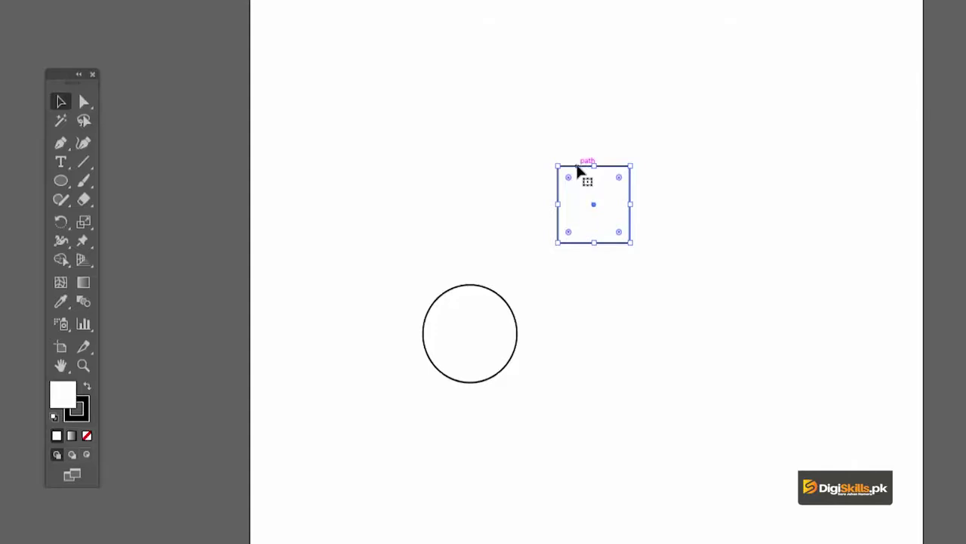
{"action": "mouse_move", "coordinate": [586, 166]}
{"action": "left_mouse_down"}
{"action": "mouse_move", "coordinate": [760, 431]}
{"action": "mouse_move", "coordinate": [583, 174]}
{"action": "mouse_move", "coordinate": [743, 118]}
{"action": "left_mouse_up"}
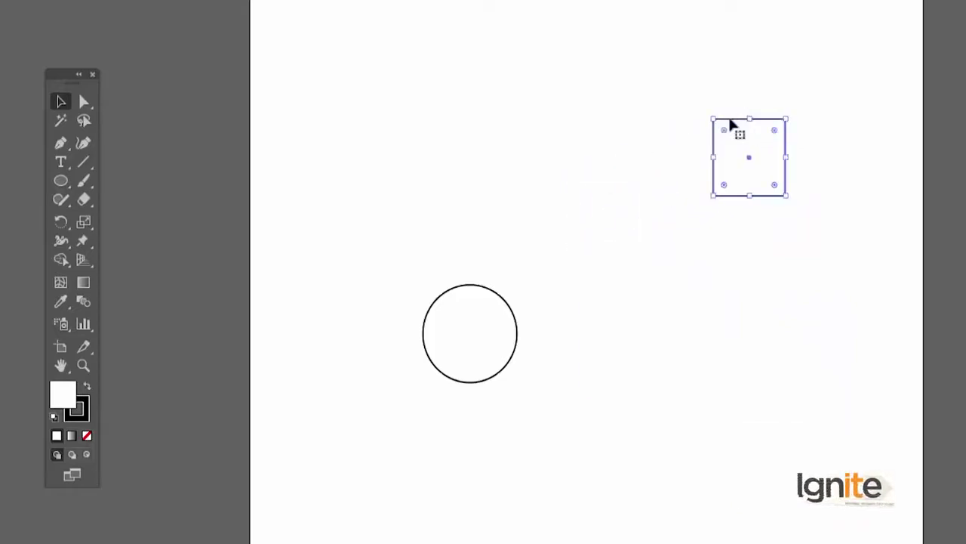
Step: Rearrange the circle and square until the square sits just right of the circle
{"action": "left_click", "coordinate": [474, 287]}
{"action": "mouse_move", "coordinate": [486, 285]}
{"action": "left_mouse_down"}
{"action": "mouse_move", "coordinate": [565, 157]}
{"action": "mouse_move", "coordinate": [604, 183]}
{"action": "left_mouse_up"}
{"action": "left_click_drag", "start_coordinate": [712, 129], "coordinate": [585, 188]}
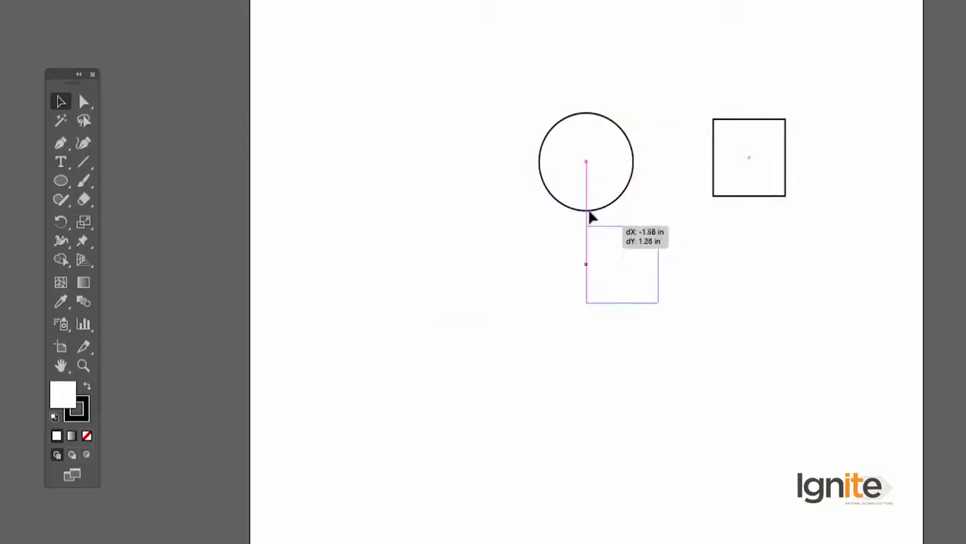
{"action": "left_click_drag", "start_coordinate": [648, 184], "coordinate": [675, 260]}
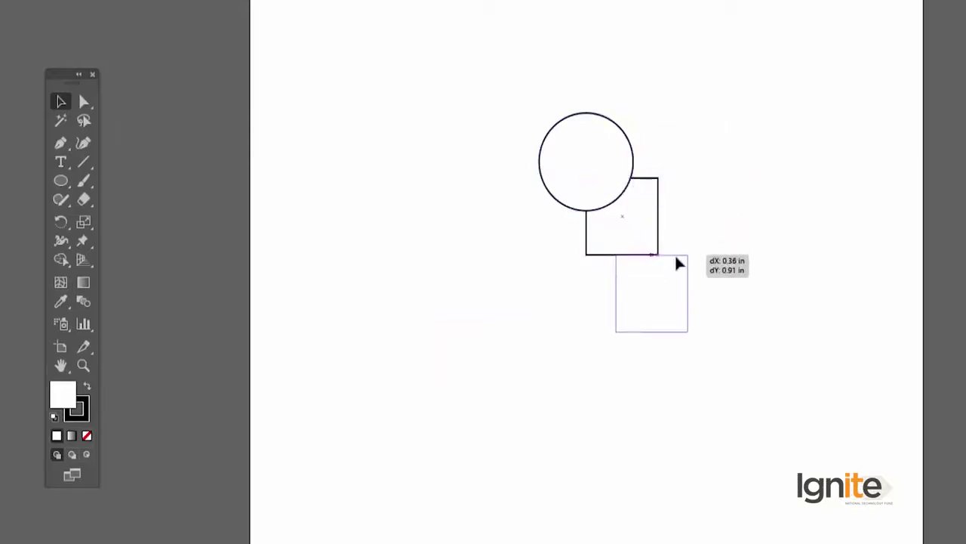
{"action": "left_click_drag", "start_coordinate": [634, 154], "coordinate": [588, 285]}
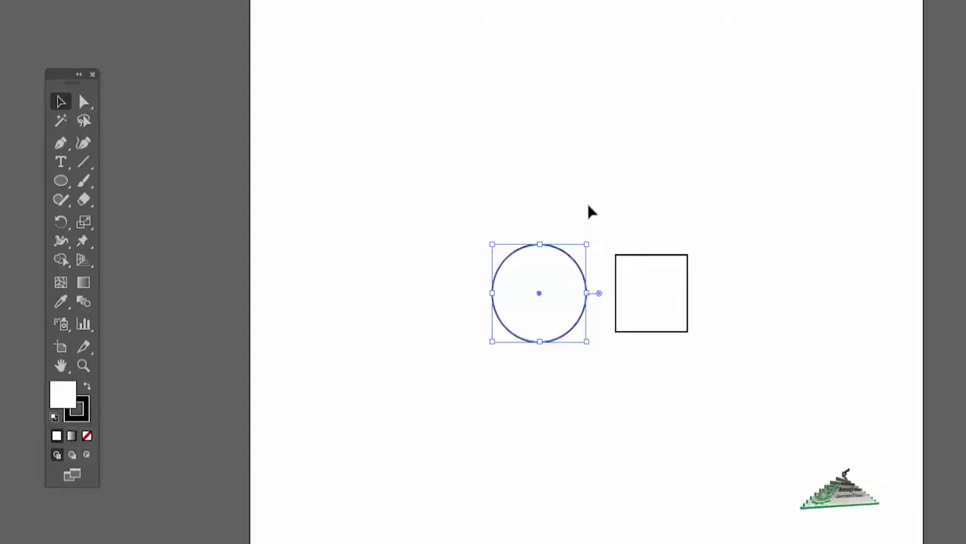
{"action": "left_click", "coordinate": [589, 208]}
{"action": "left_click_drag", "start_coordinate": [617, 273], "coordinate": [683, 273]}
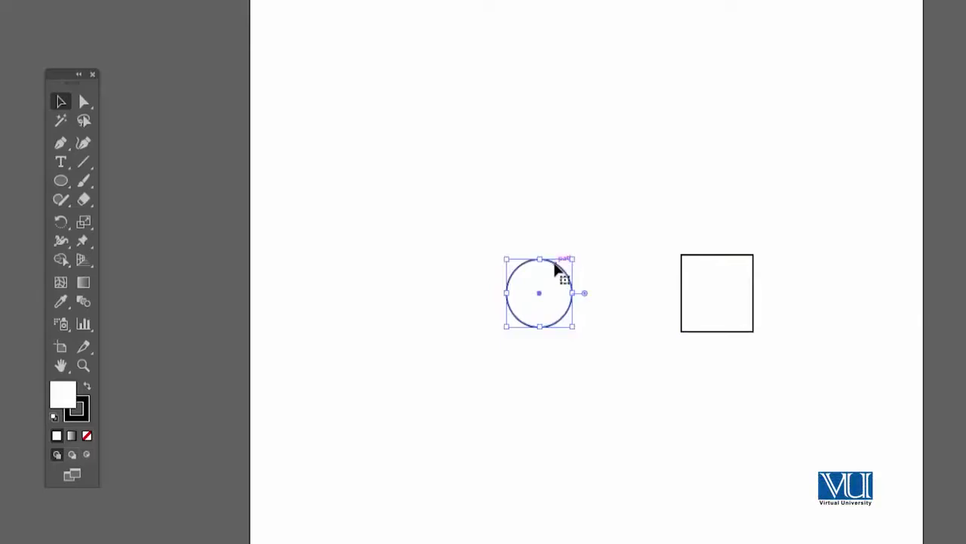
{"action": "left_click_drag", "start_coordinate": [556, 266], "coordinate": [506, 169]}
{"action": "left_click_drag", "start_coordinate": [712, 259], "coordinate": [574, 162]}
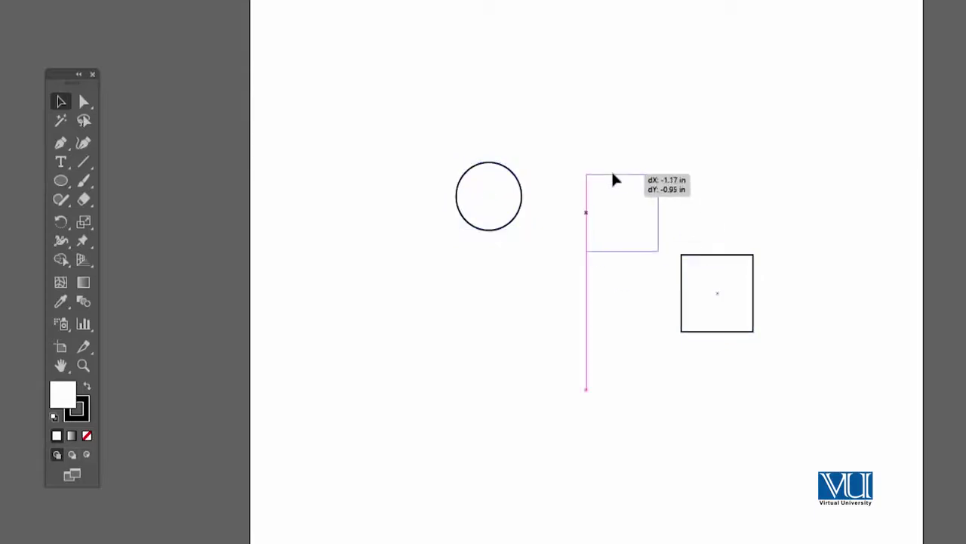
Step: Draw a black-outlined hexagon below the square with the Polygon Tool and zoom in on it
{"action": "left_click", "coordinate": [60, 181]}
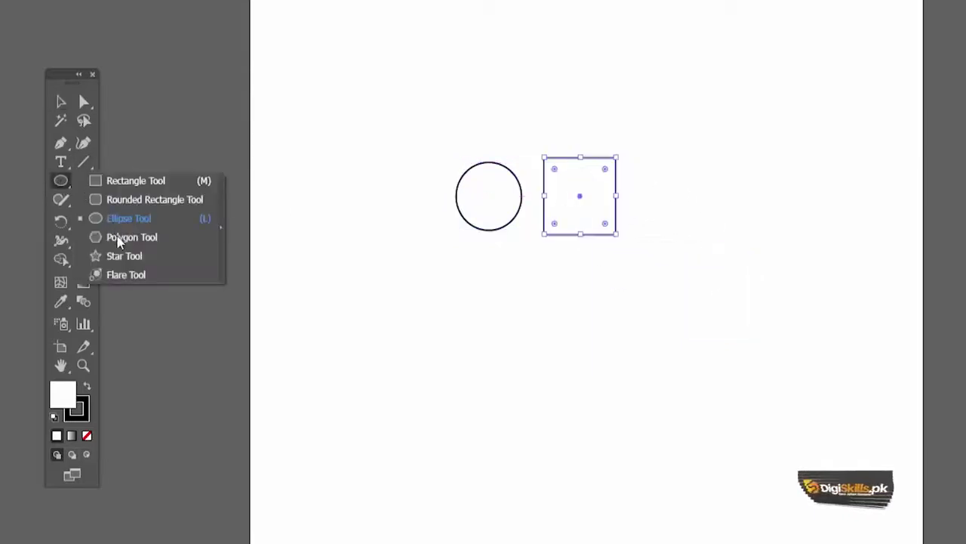
{"action": "left_click", "coordinate": [119, 244]}
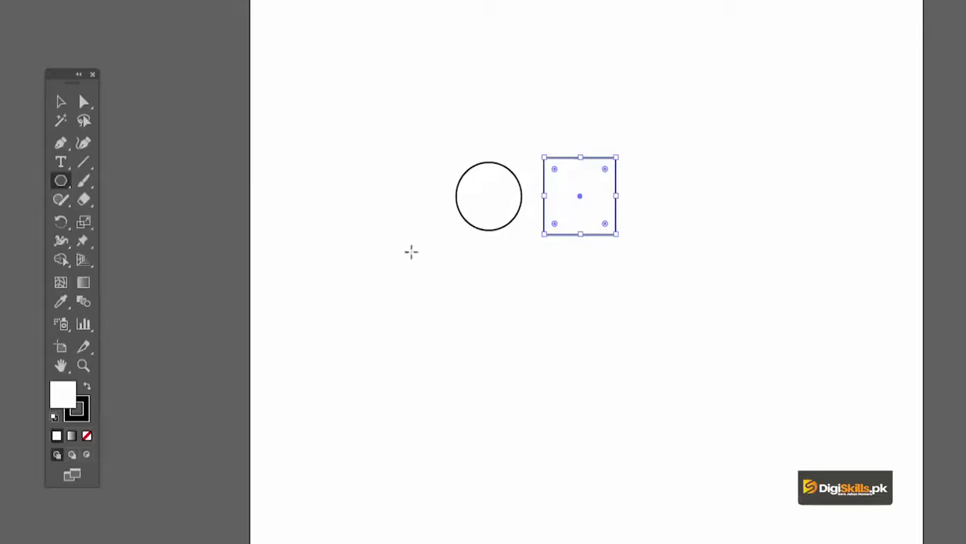
{"action": "left_click_drag", "start_coordinate": [576, 364], "coordinate": [600, 402]}
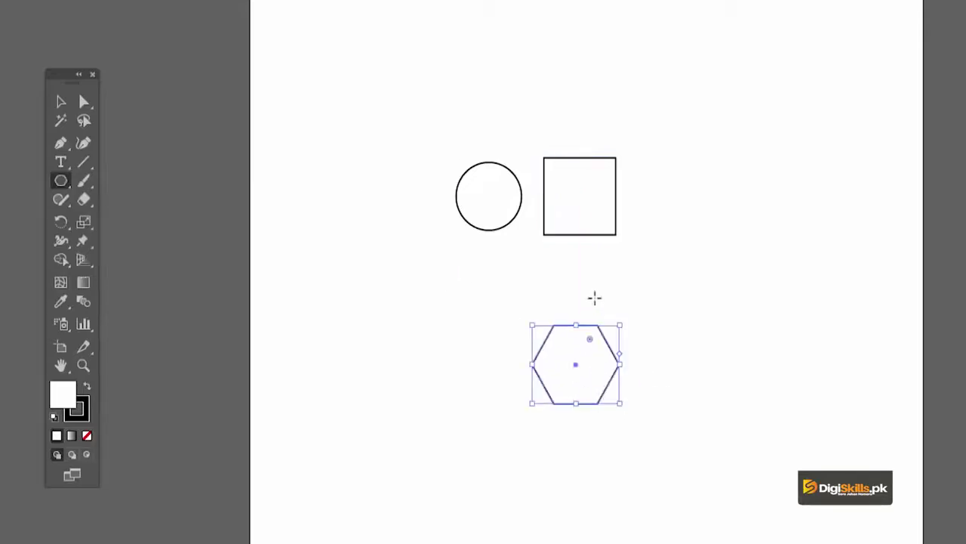
{"action": "key", "text": "v"}
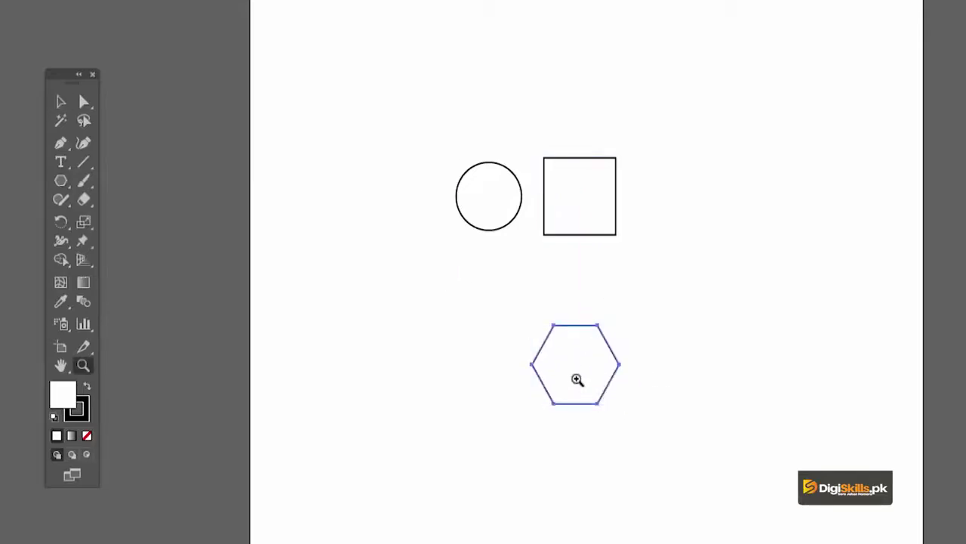
{"action": "left_click", "coordinate": [530, 358]}
{"action": "left_click", "coordinate": [534, 359]}
{"action": "key", "text": "v"}
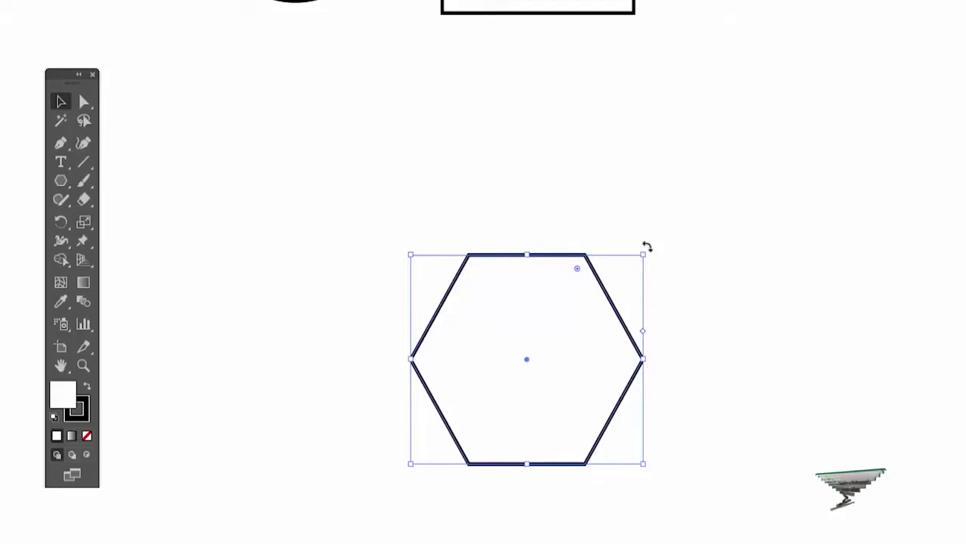
Step: Turn the hexagon counter-clockwise by dragging just outside its corner handle
{"action": "left_click_drag", "start_coordinate": [647, 246], "coordinate": [597, 206]}
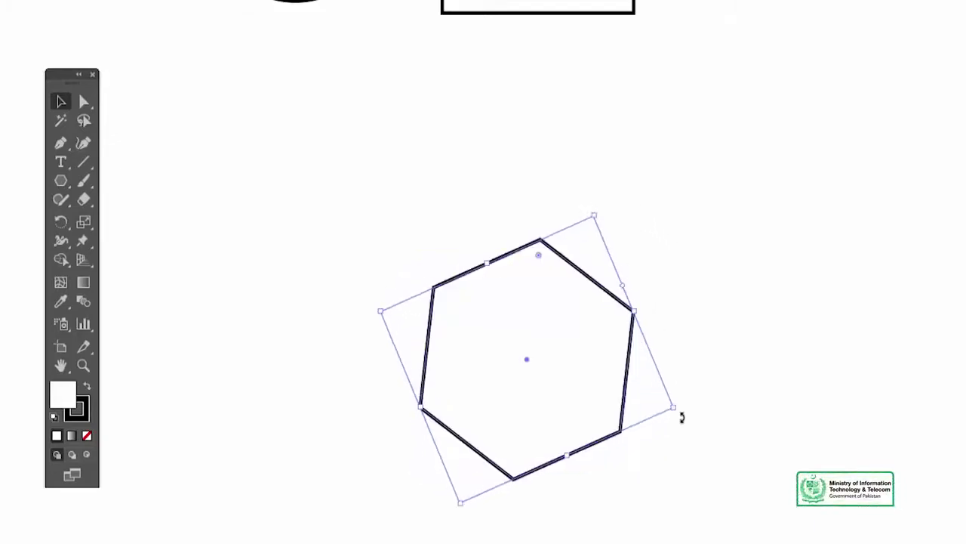
{"action": "mouse_move", "coordinate": [682, 409]}
{"action": "left_mouse_down"}
{"action": "mouse_move", "coordinate": [629, 237]}
{"action": "mouse_move", "coordinate": [582, 211]}
{"action": "left_mouse_up"}
{"action": "left_click", "coordinate": [591, 198]}
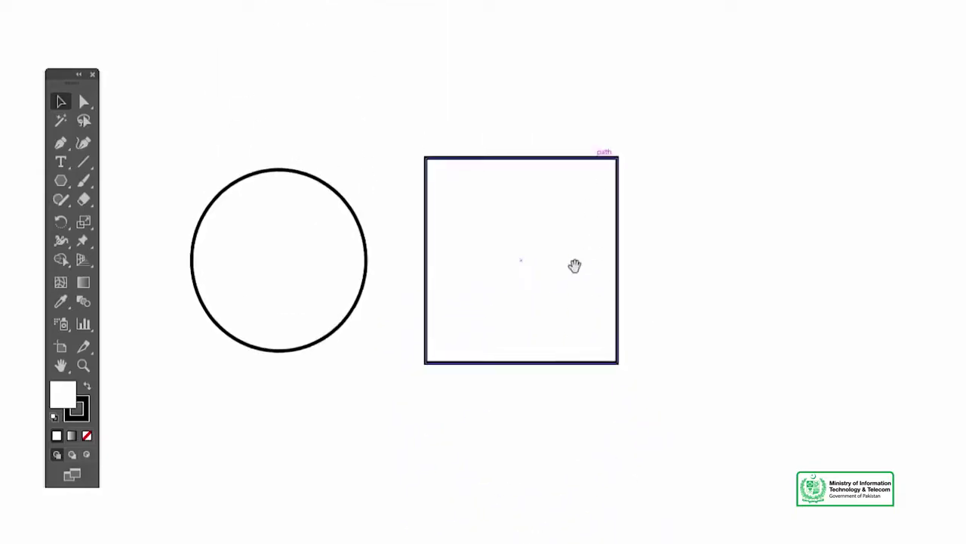
{"action": "left_click", "coordinate": [580, 151]}
{"action": "left_click", "coordinate": [619, 157]}
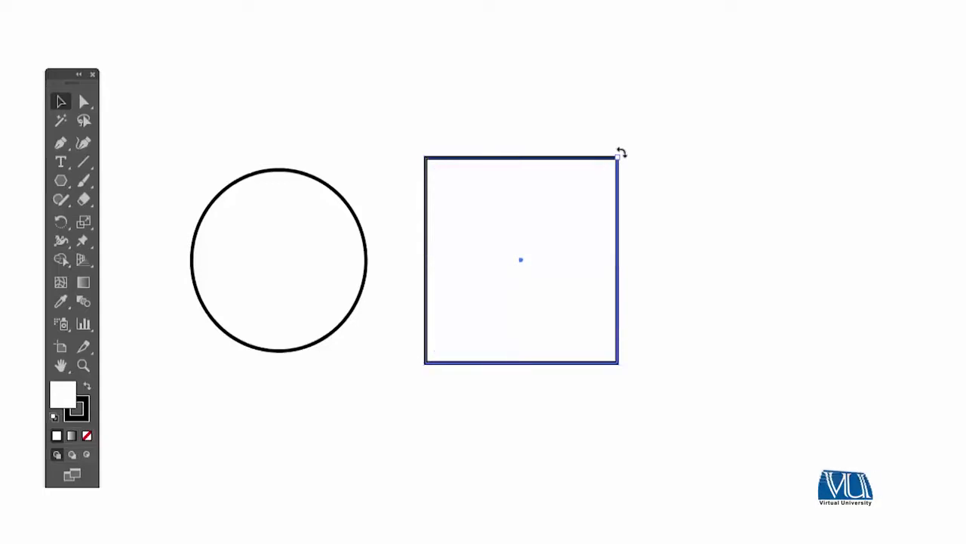
Step: Drag outside the square's corner until its rotation reads 315°, forming a diamond
{"action": "left_click_drag", "start_coordinate": [621, 153], "coordinate": [549, 120]}
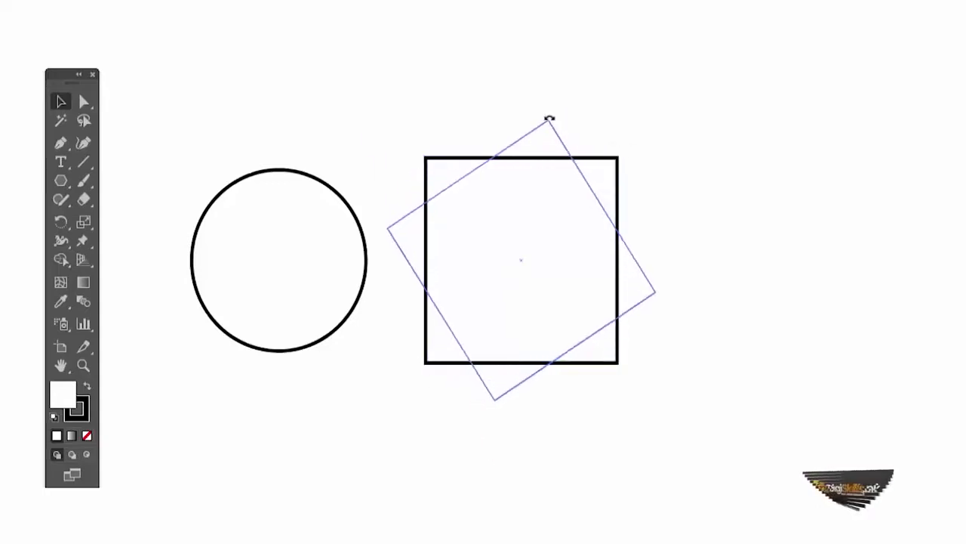
{"action": "left_click", "coordinate": [666, 303]}
{"action": "left_click", "coordinate": [658, 297]}
{"action": "mouse_move", "coordinate": [660, 293]}
{"action": "left_mouse_down"}
{"action": "mouse_move", "coordinate": [626, 192]}
{"action": "mouse_move", "coordinate": [614, 360]}
{"action": "left_mouse_up"}
{"action": "mouse_move", "coordinate": [623, 155]}
{"action": "left_mouse_down"}
{"action": "mouse_move", "coordinate": [531, 114]}
{"action": "mouse_move", "coordinate": [595, 132]}
{"action": "mouse_move", "coordinate": [638, 181]}
{"action": "left_mouse_up"}
{"action": "mouse_move", "coordinate": [577, 140]}
{"action": "left_mouse_down"}
{"action": "mouse_move", "coordinate": [485, 125]}
{"action": "mouse_move", "coordinate": [418, 194]}
{"action": "mouse_move", "coordinate": [476, 352]}
{"action": "left_mouse_up"}
{"action": "mouse_move", "coordinate": [426, 376]}
{"action": "left_mouse_down"}
{"action": "mouse_move", "coordinate": [490, 388]}
{"action": "mouse_move", "coordinate": [551, 380]}
{"action": "mouse_move", "coordinate": [567, 265]}
{"action": "mouse_move", "coordinate": [491, 244]}
{"action": "left_mouse_up"}
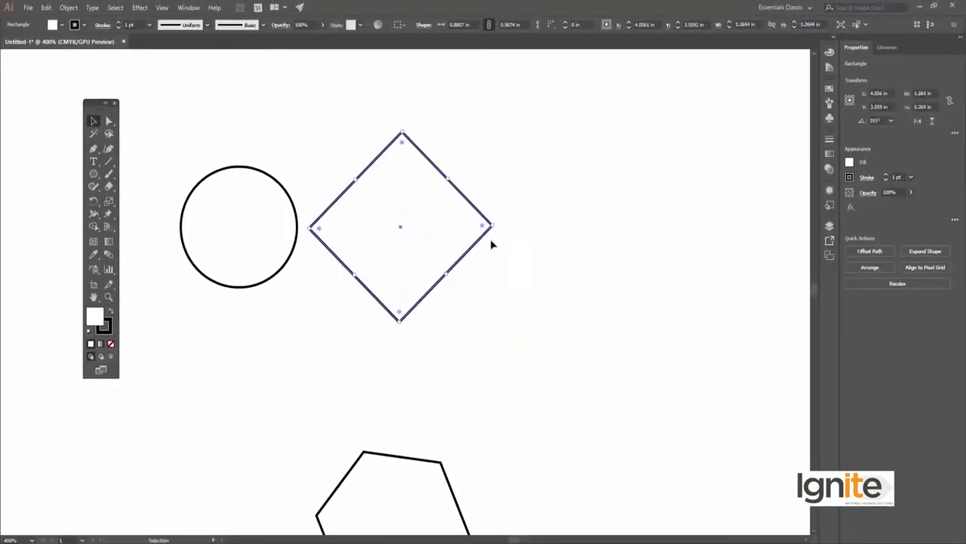